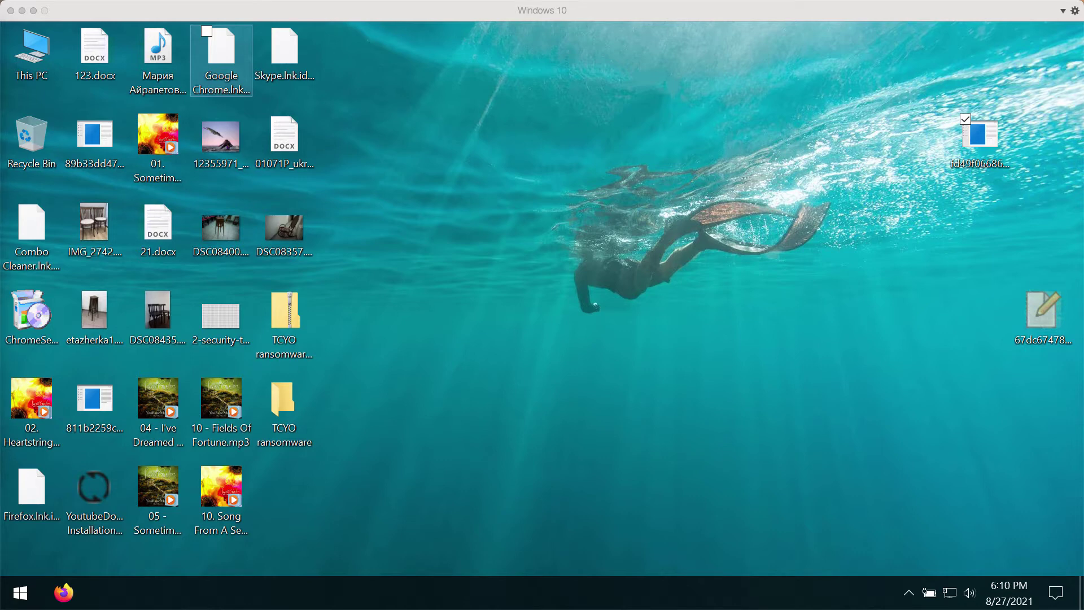
Select DSC08400.jpg, try opening DSC08357.jpg, close the viewer when it fails, and refocus the desktop.
left_click(221, 229)
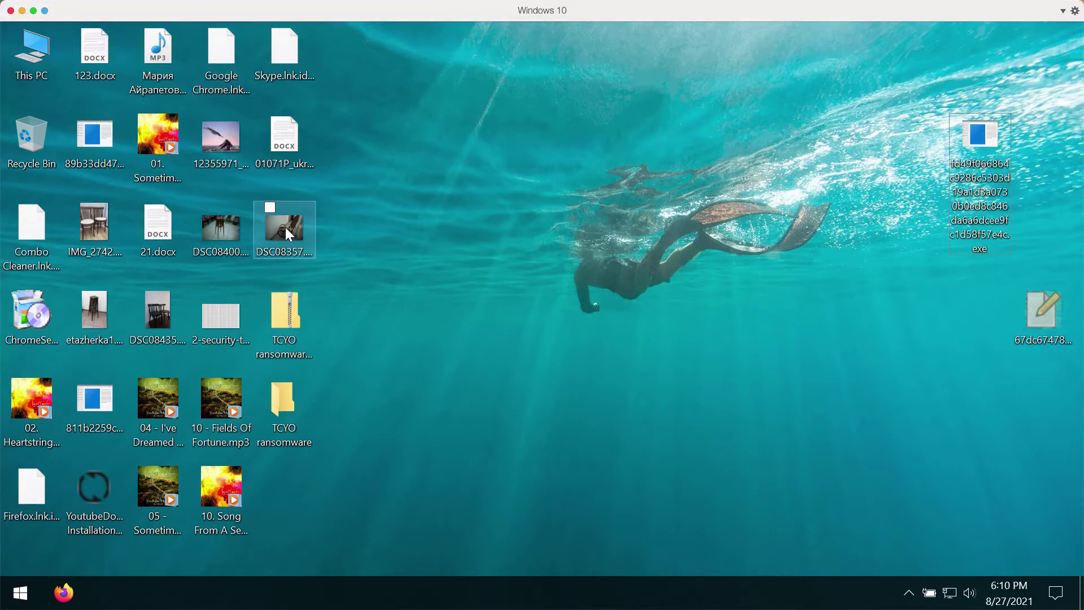
left_click(438, 202)
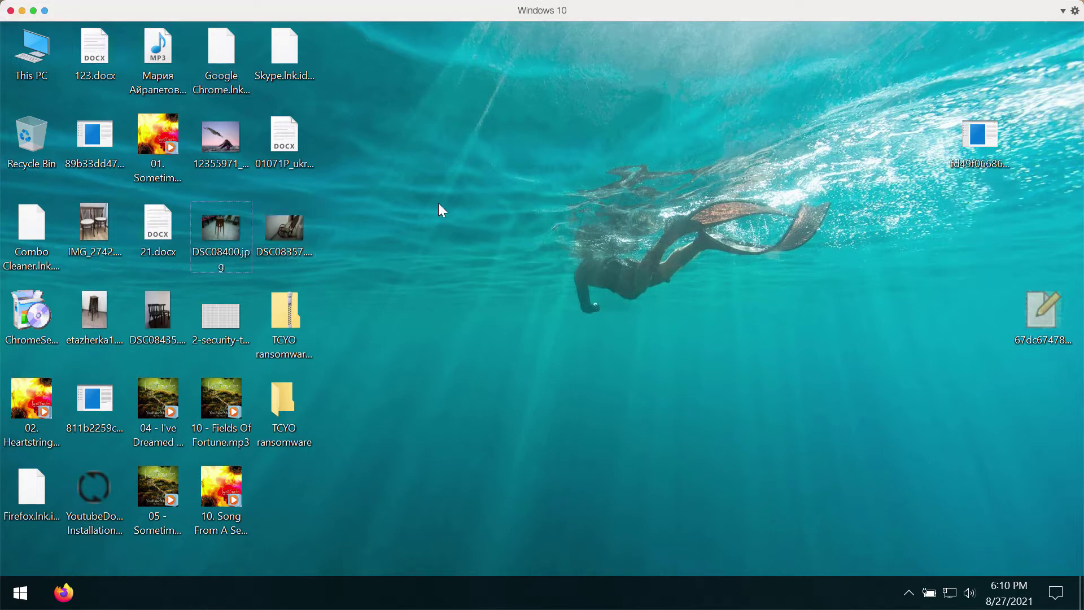
left_click(280, 231)
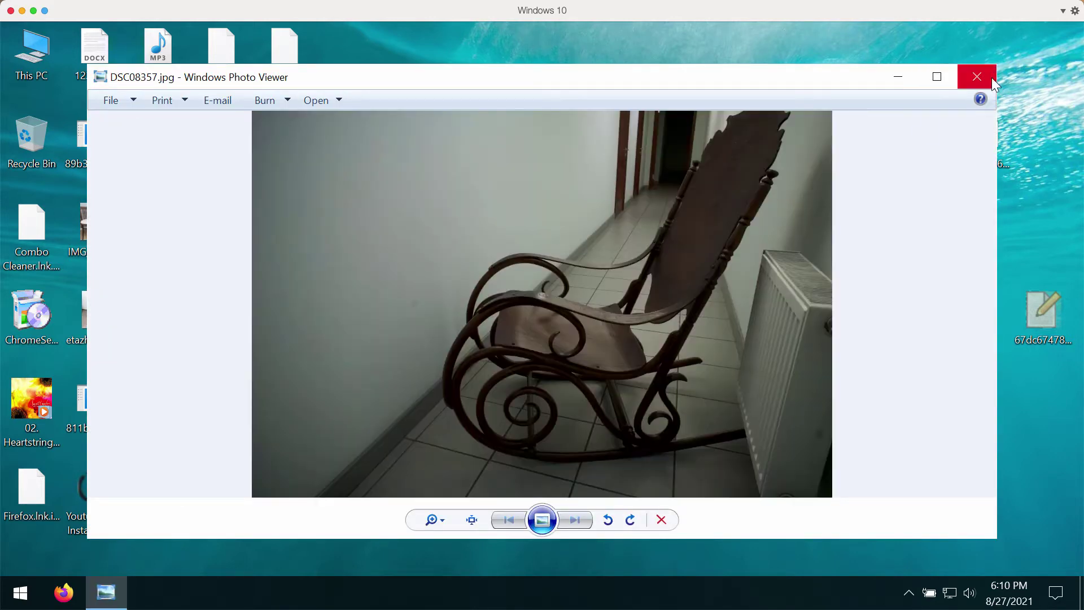
left_click(991, 77)
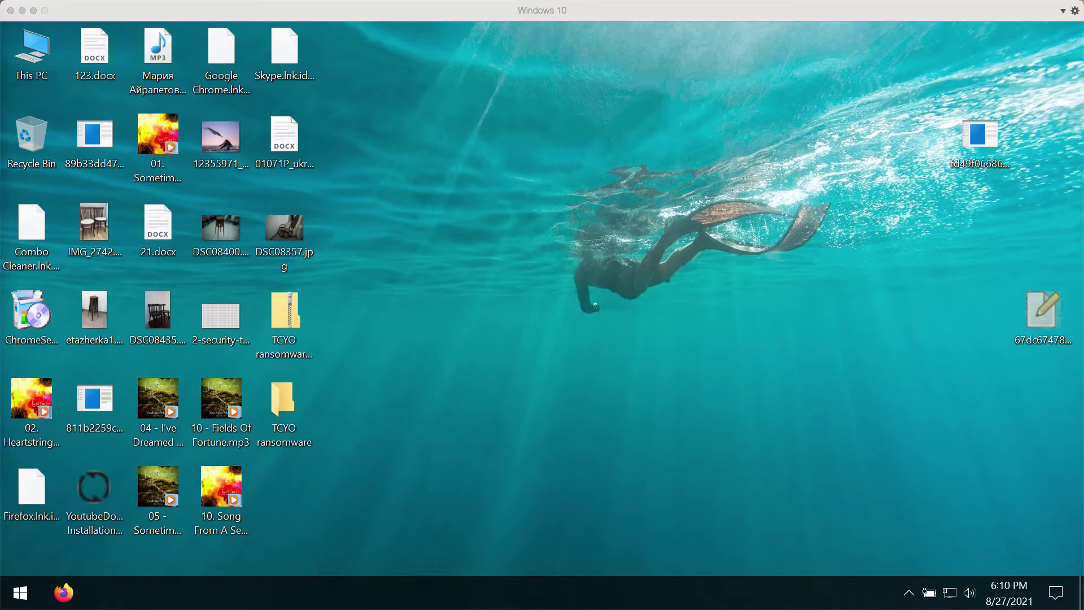
left_click(482, 321)
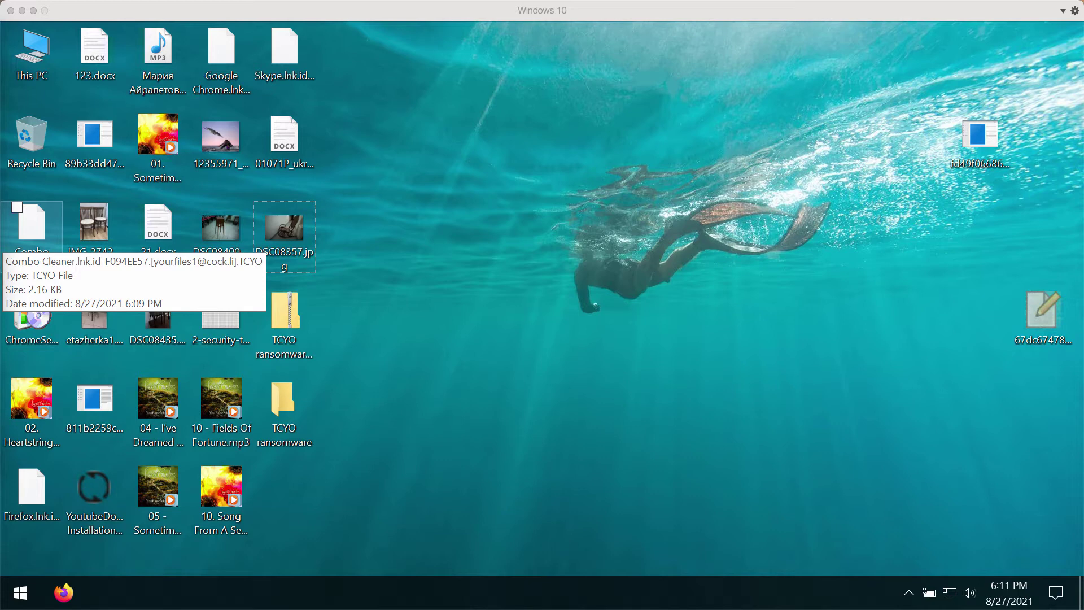
left_click(455, 414)
Launch Task Manager from the taskbar menu and scroll through the Processes list.
right_click(575, 586)
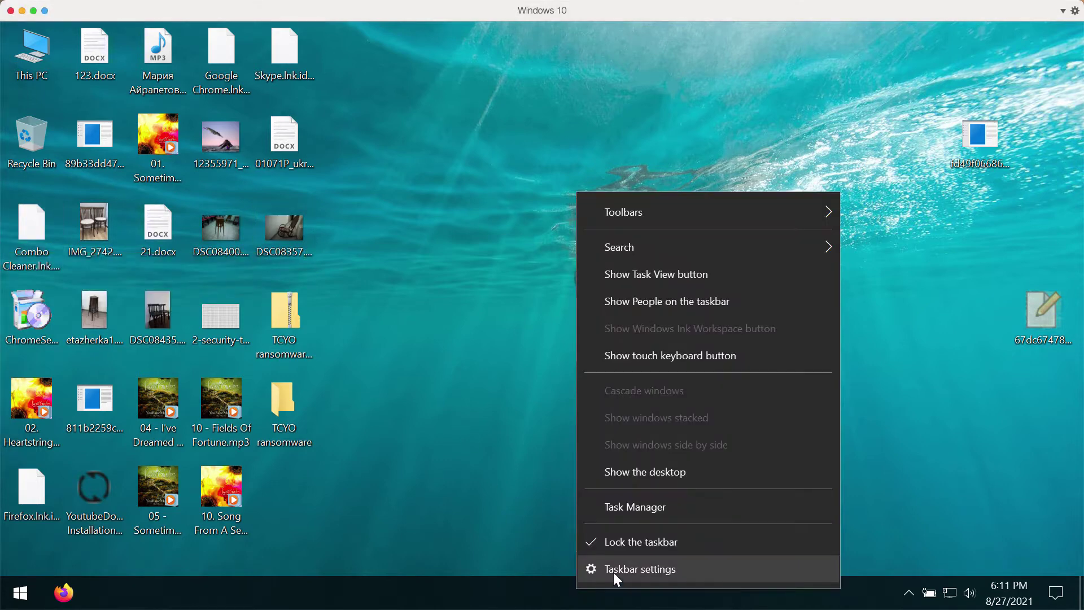
left_click(619, 500)
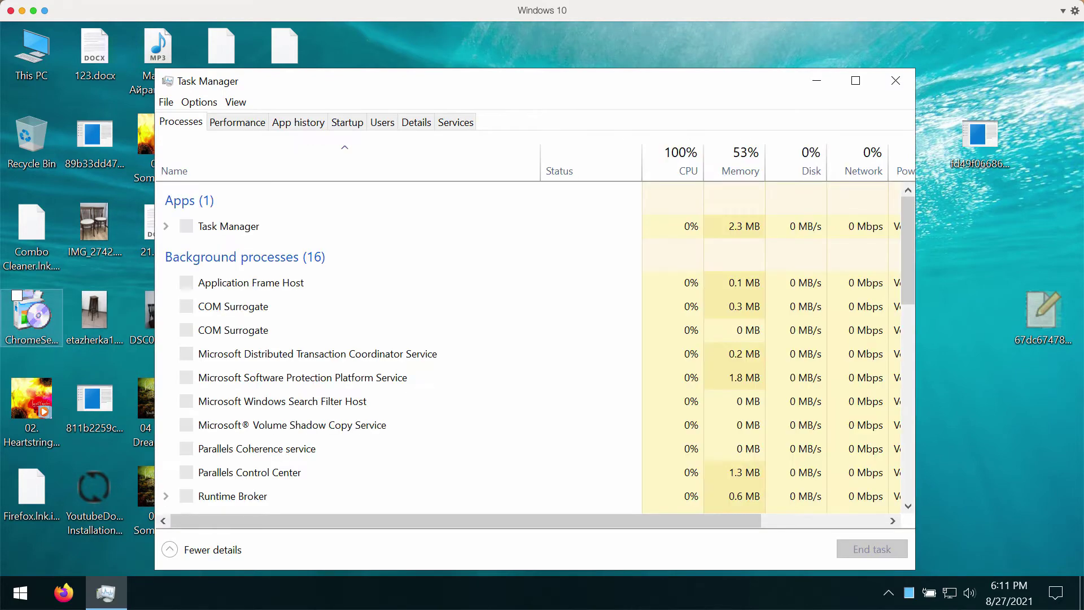
scroll(402, 338, "down", 3)
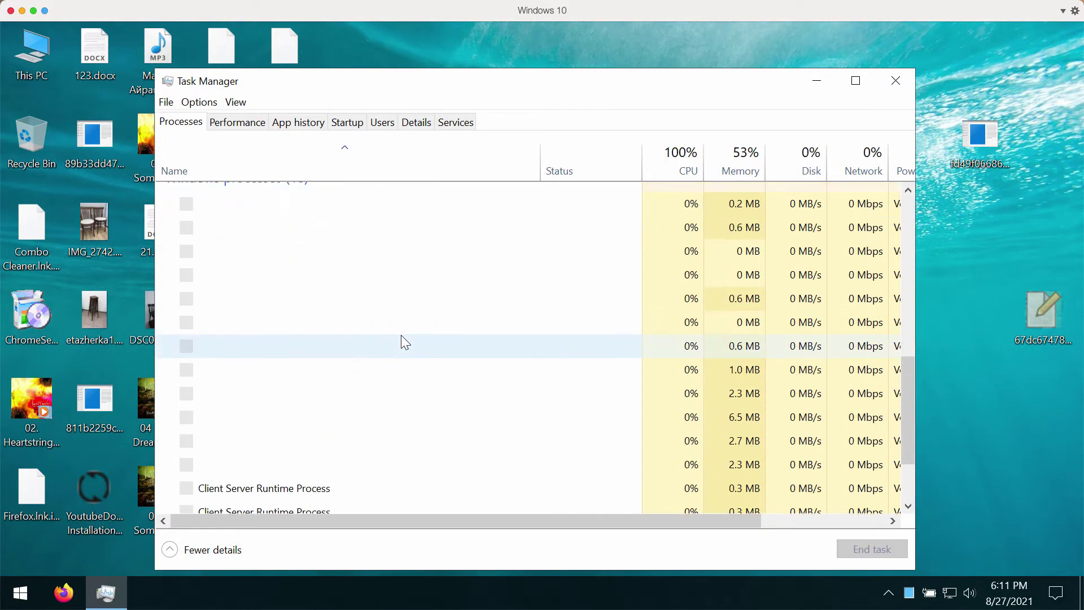
scroll(402, 337, "up", 3)
scroll(511, 310, "down", 6)
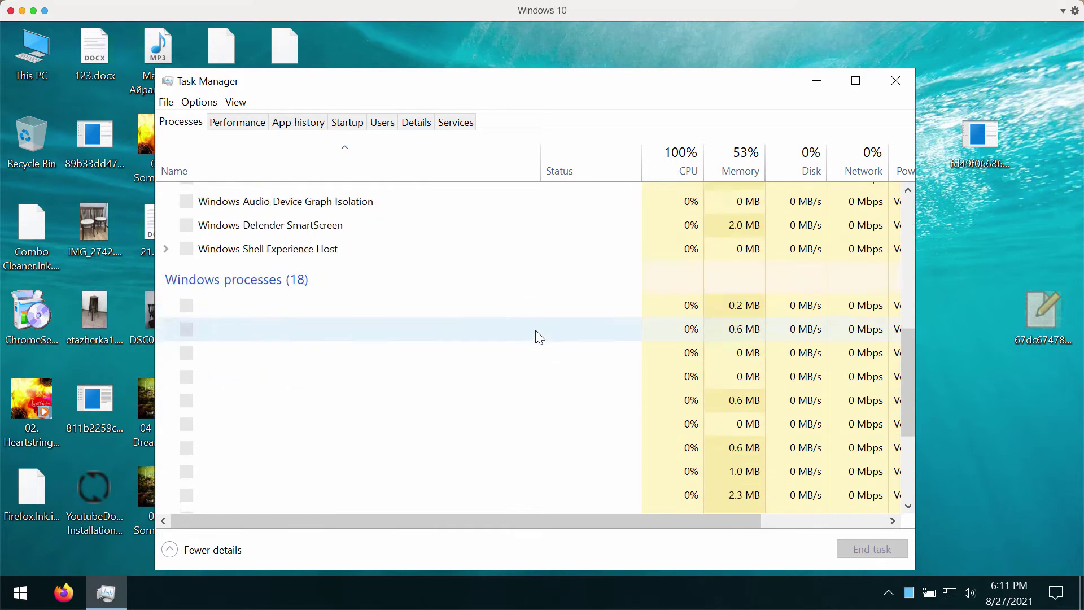
scroll(537, 336, "up", 4)
scroll(537, 337, "right", 2)
scroll(441, 312, "left", 2)
scroll(441, 311, "up", 3)
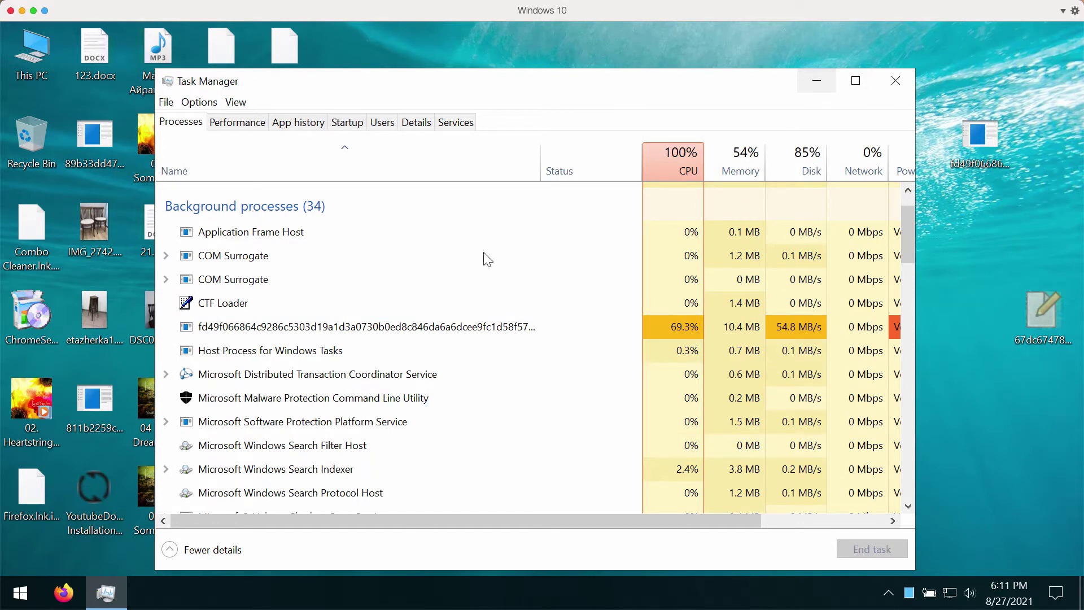
Select the fd49f… hex-named process hogging CPU and disk, then close Task Manager.
left_click(386, 333)
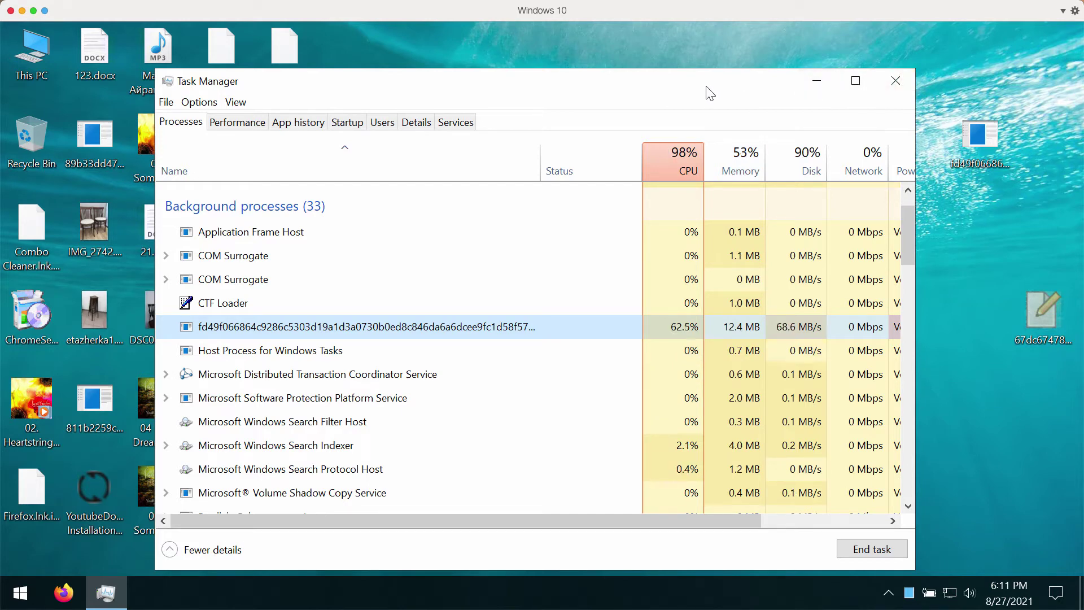
left_click_drag(715, 89, 817, 87)
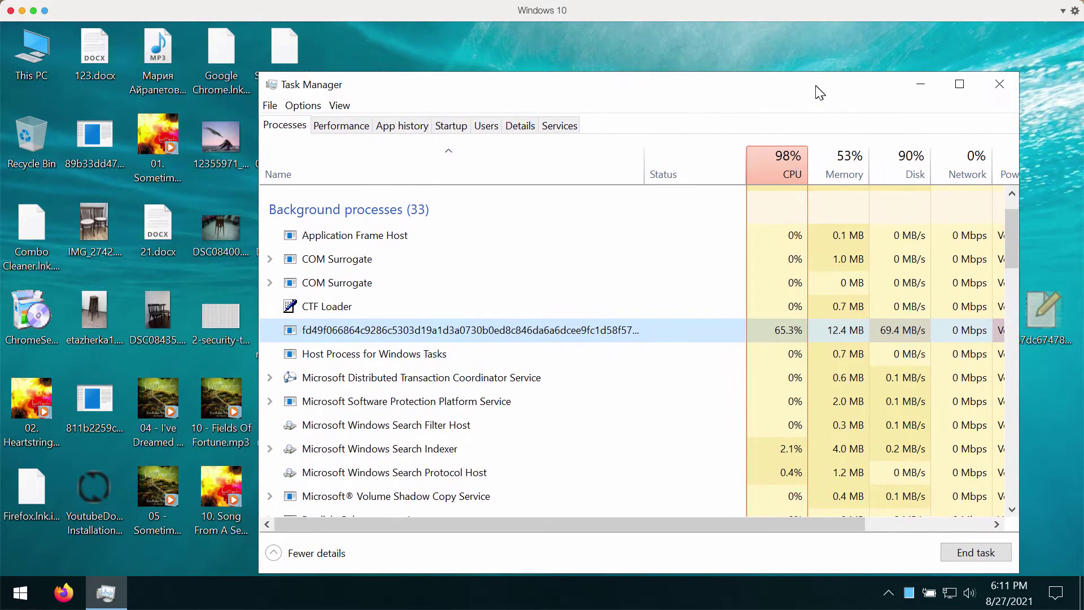
left_click(235, 133)
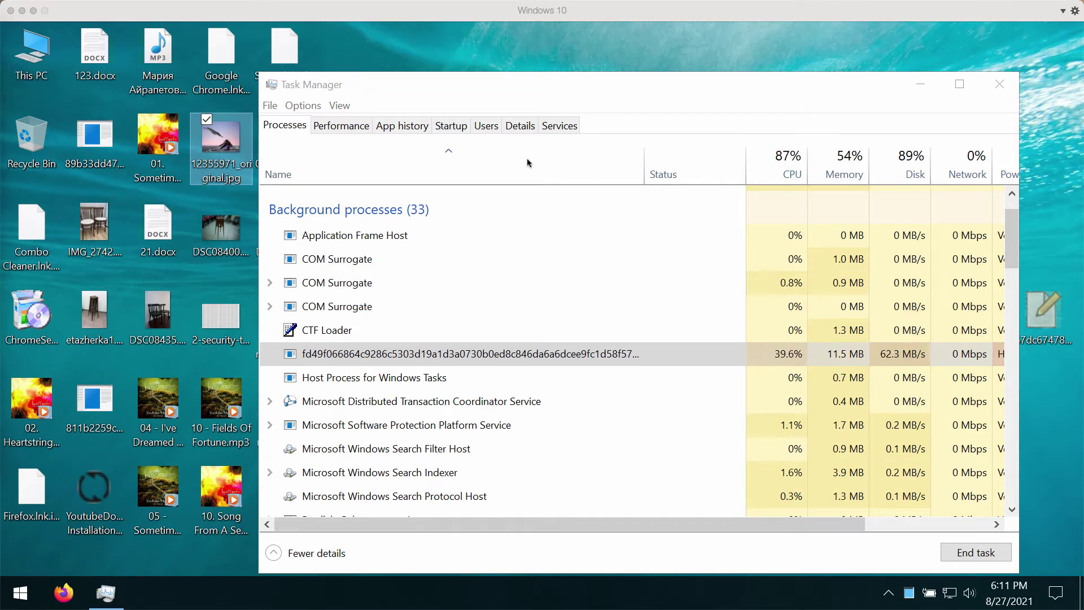
left_click(999, 85)
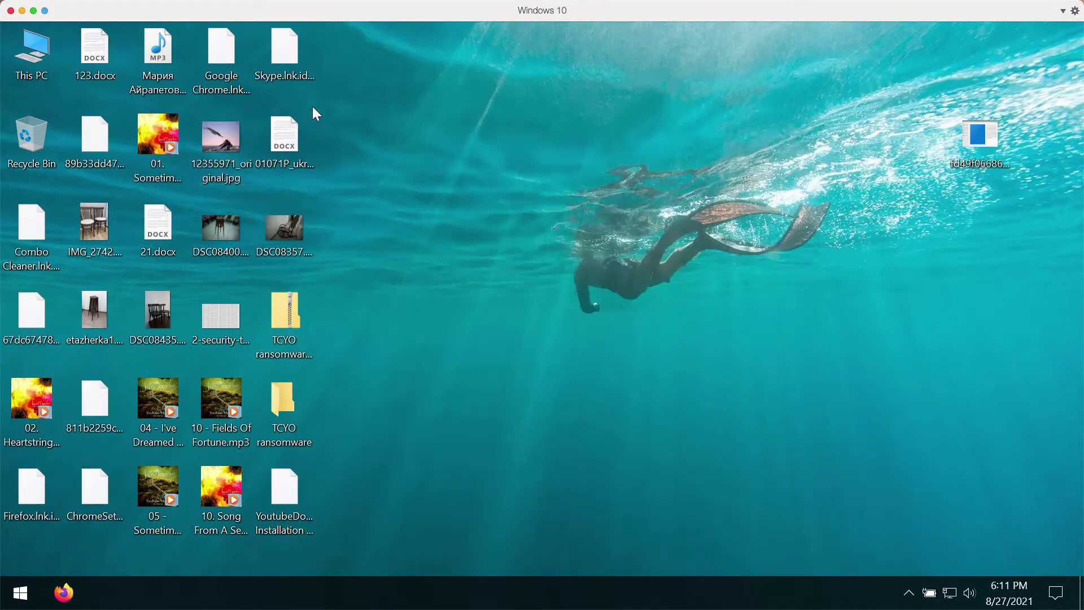
Select the encrypted Skype and Google Chrome shortcuts to inspect their details.
left_click(294, 73)
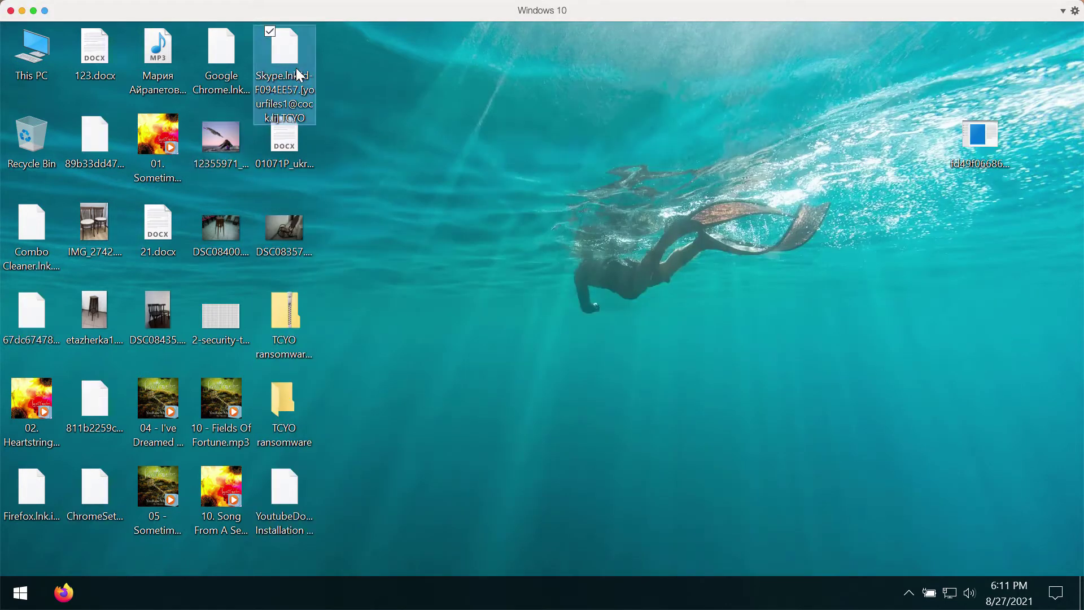
left_click(239, 79)
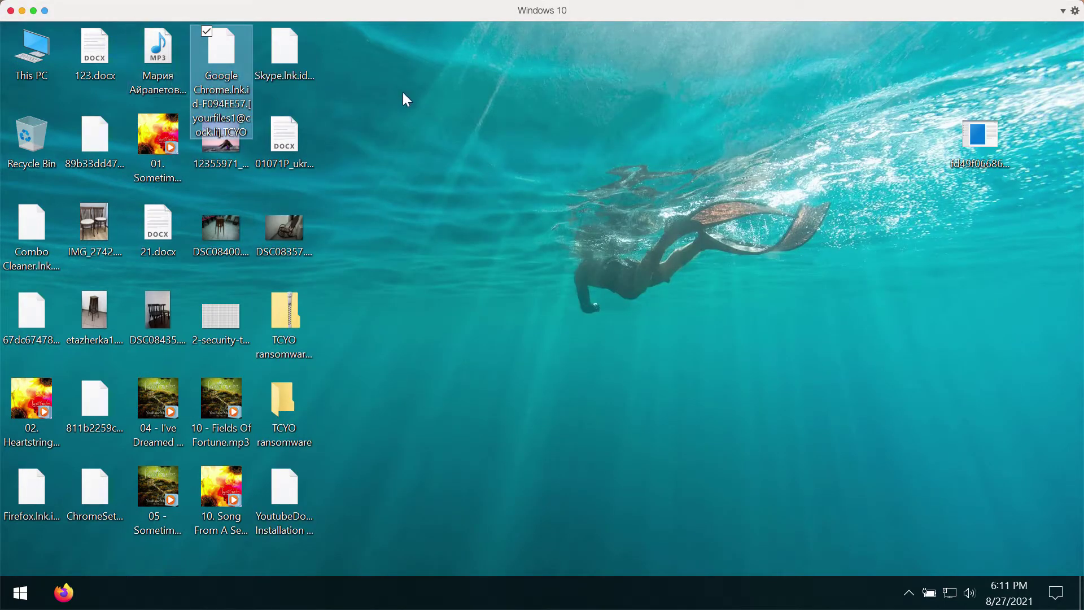
left_click(295, 62)
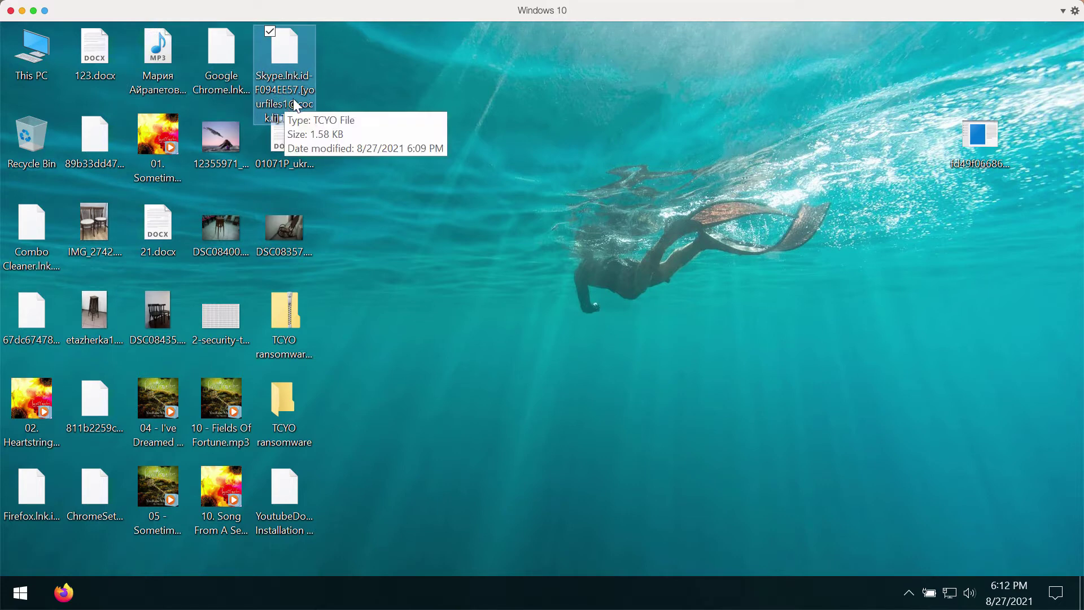
left_click(381, 138)
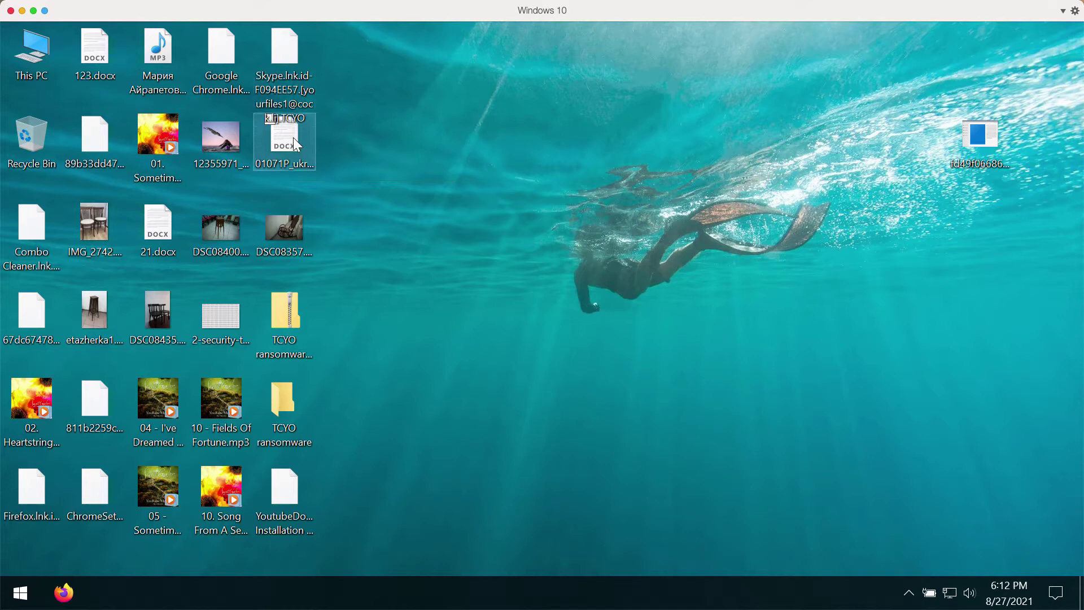
Try opening the encrypted Skype shortcut, dismiss the can't-open error, then inspect a fifth-row encrypted file.
left_click(300, 96)
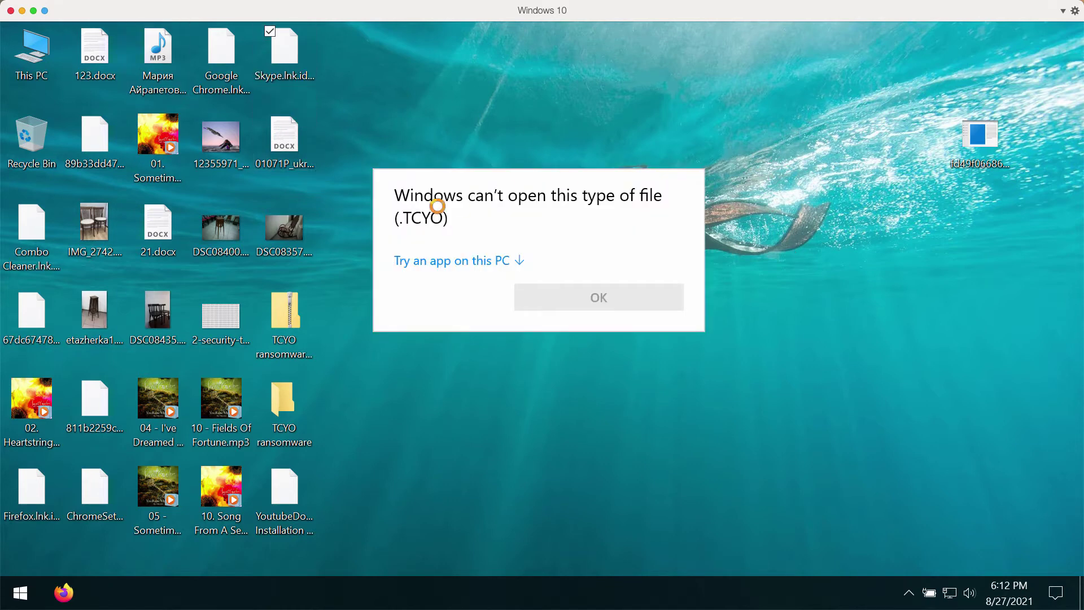
left_click(424, 118)
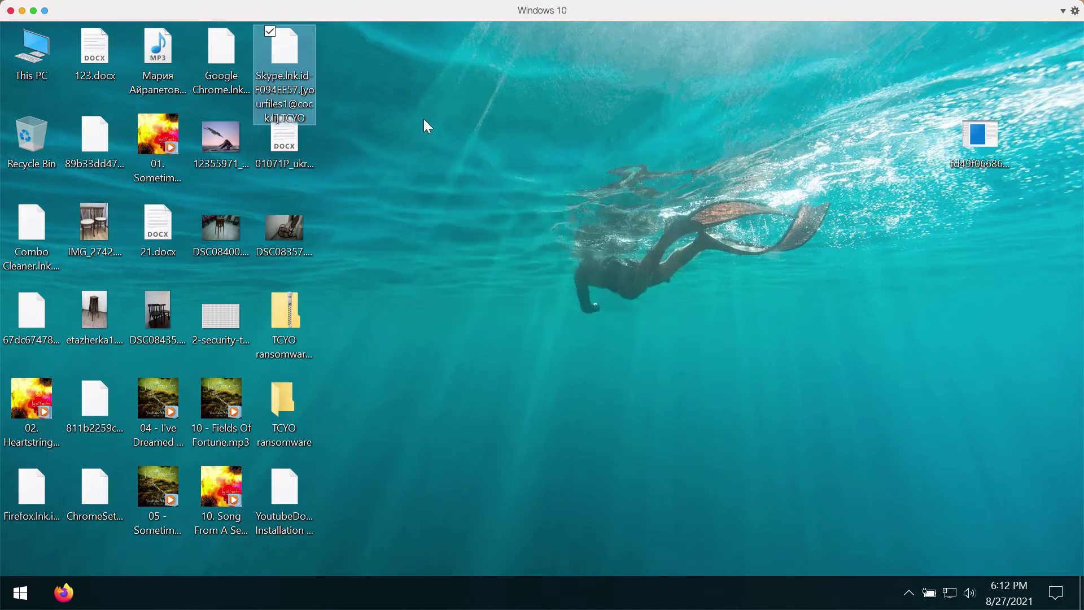
left_click(97, 405)
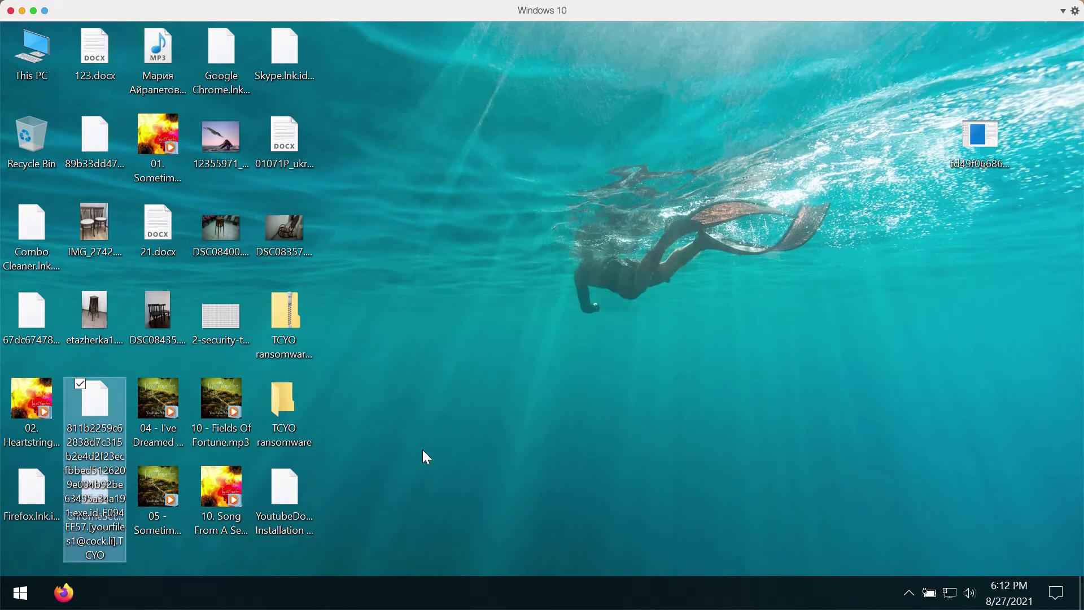
left_click(468, 493)
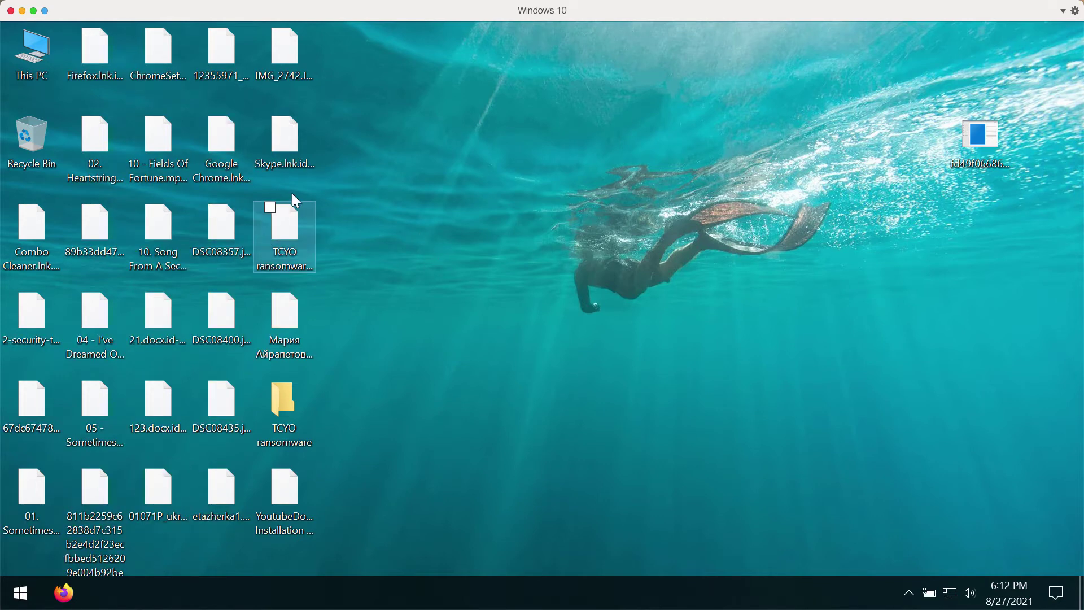
Resize the YOUR FILES ARE ENCRYPTED note and drag the second note window rightward.
left_click(215, 49)
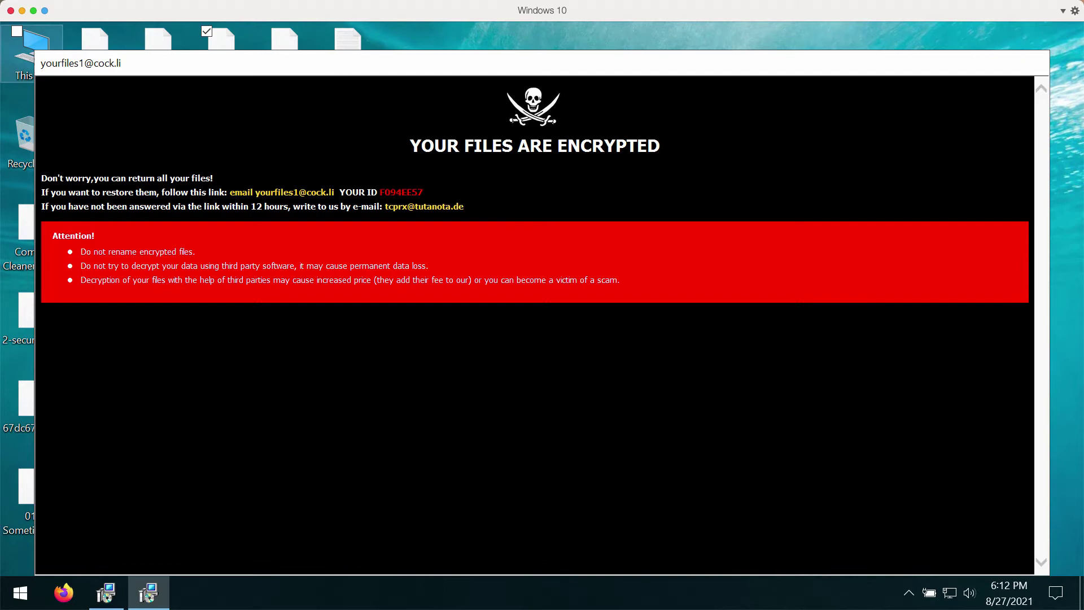
left_click_drag(467, 50, 480, 85)
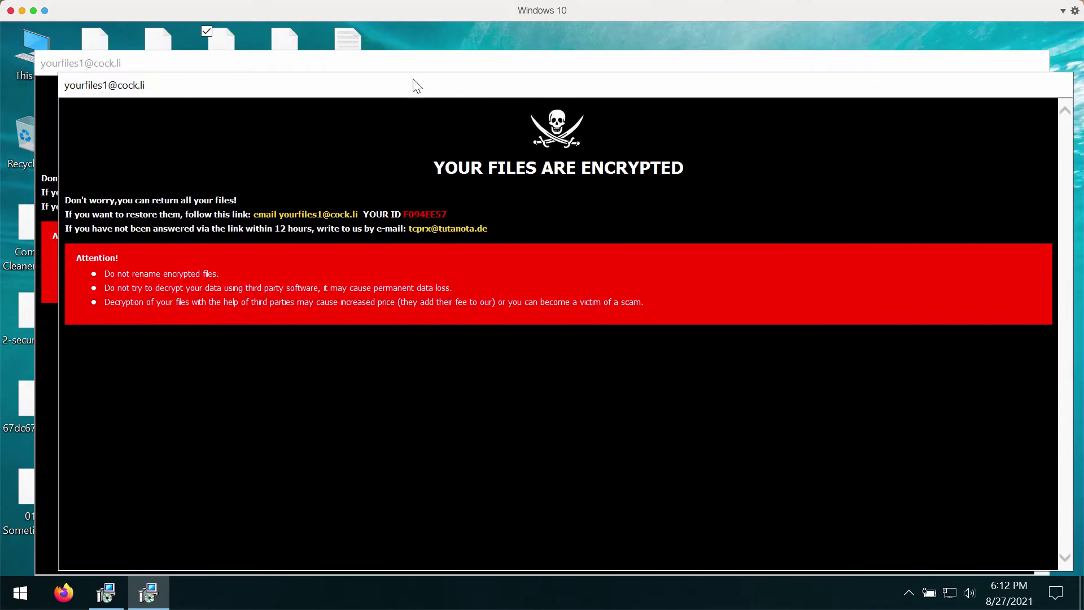
left_click_drag(310, 70, 375, 71)
Run iexplore.exe from C:\Program Files (x86)\Internet Explorer via This PC.
double_click(44, 63)
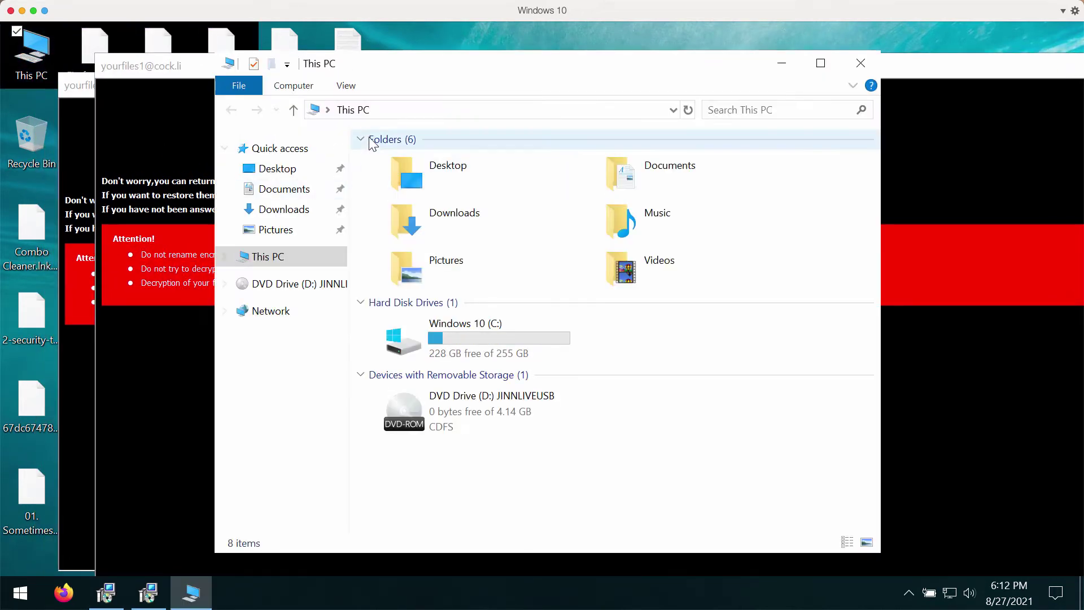
double_click(478, 346)
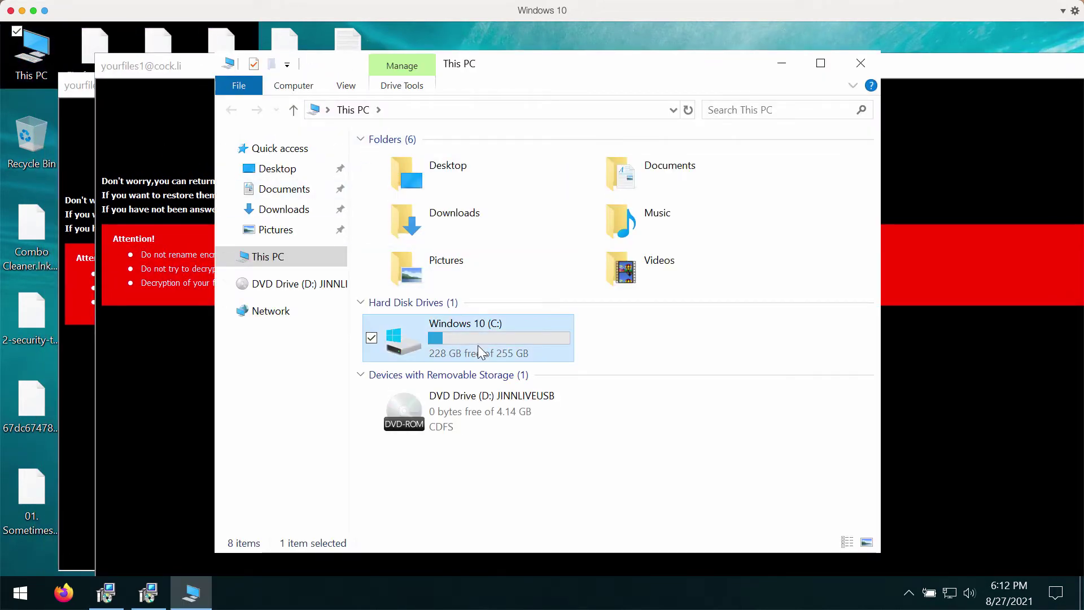
left_click(455, 187)
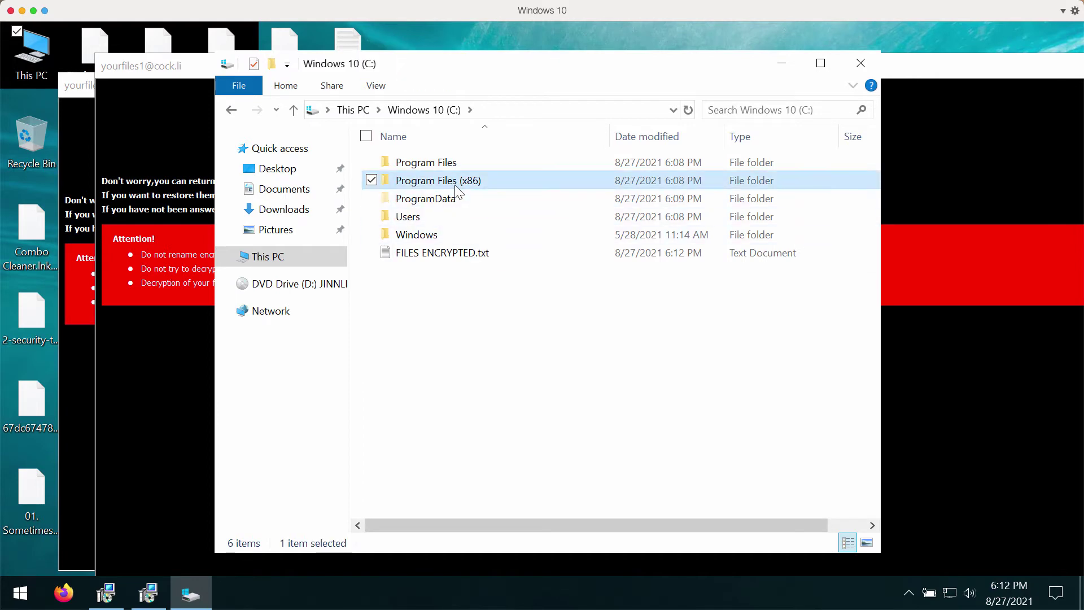
double_click(455, 185)
scroll(461, 413, "right", 1)
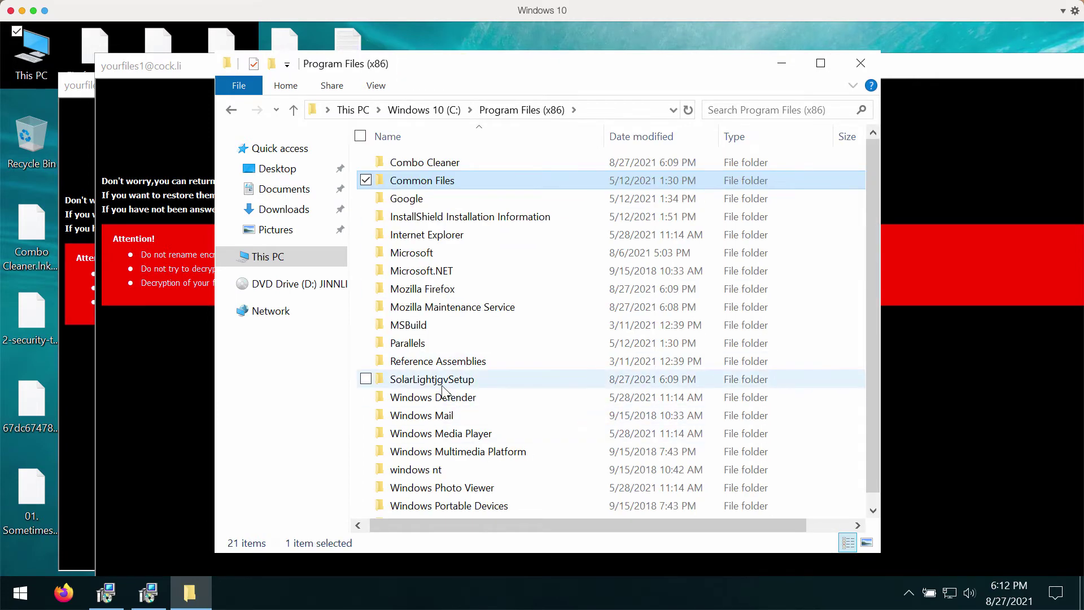
double_click(459, 237)
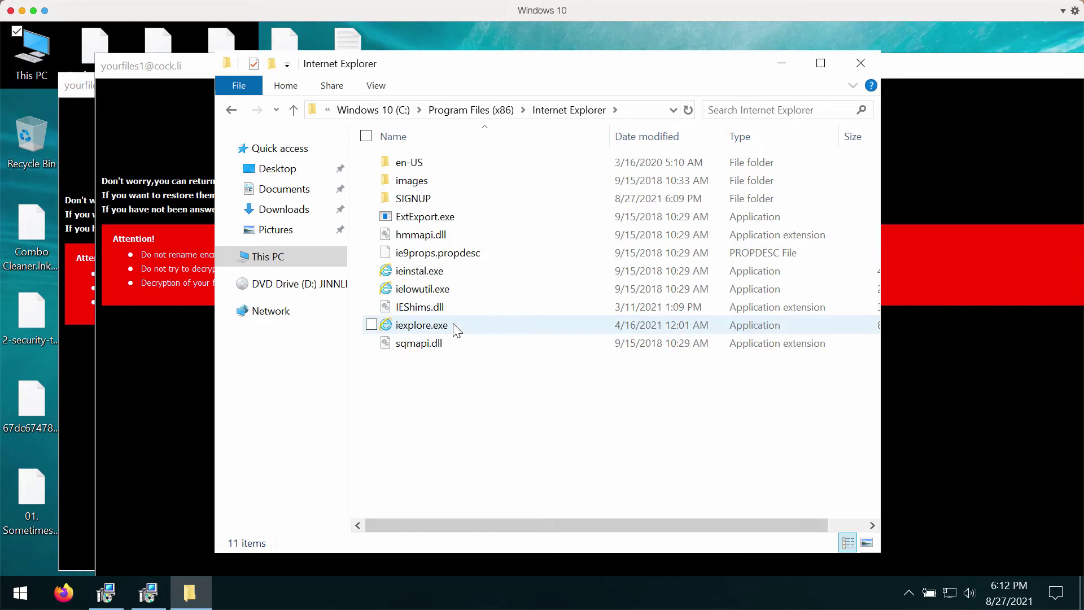
double_click(454, 326)
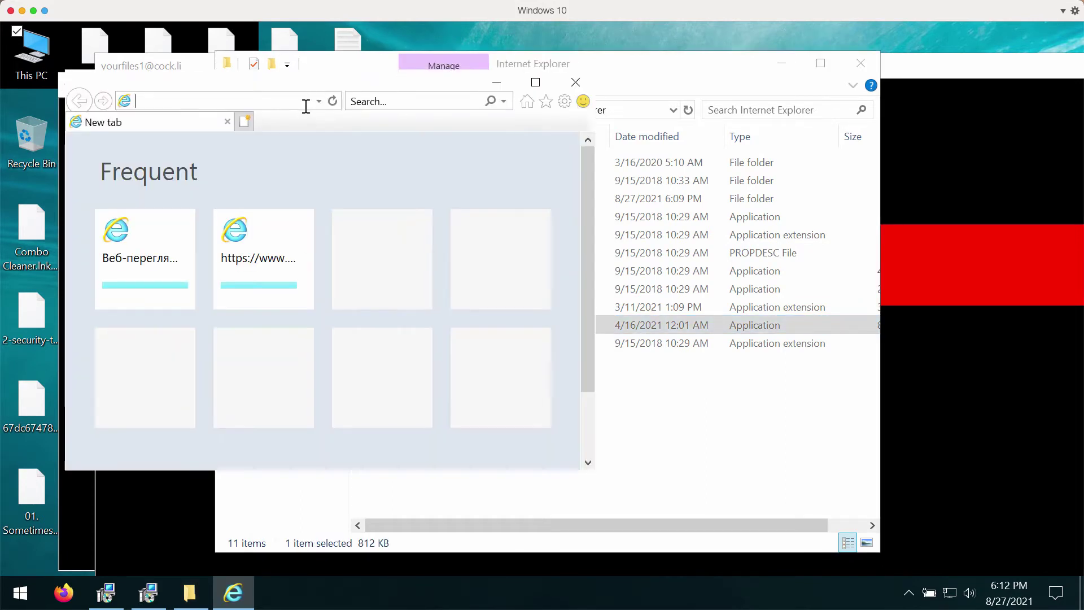
Load combocleaner.com in Internet Explorer and scroll down the page.
type("com")
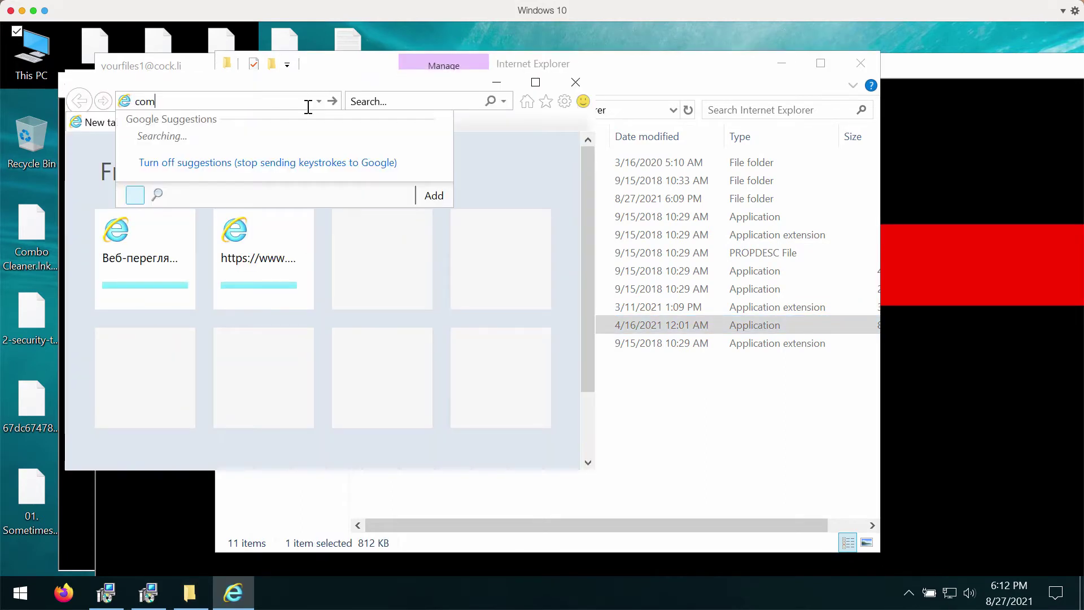
type("bocleaner.com")
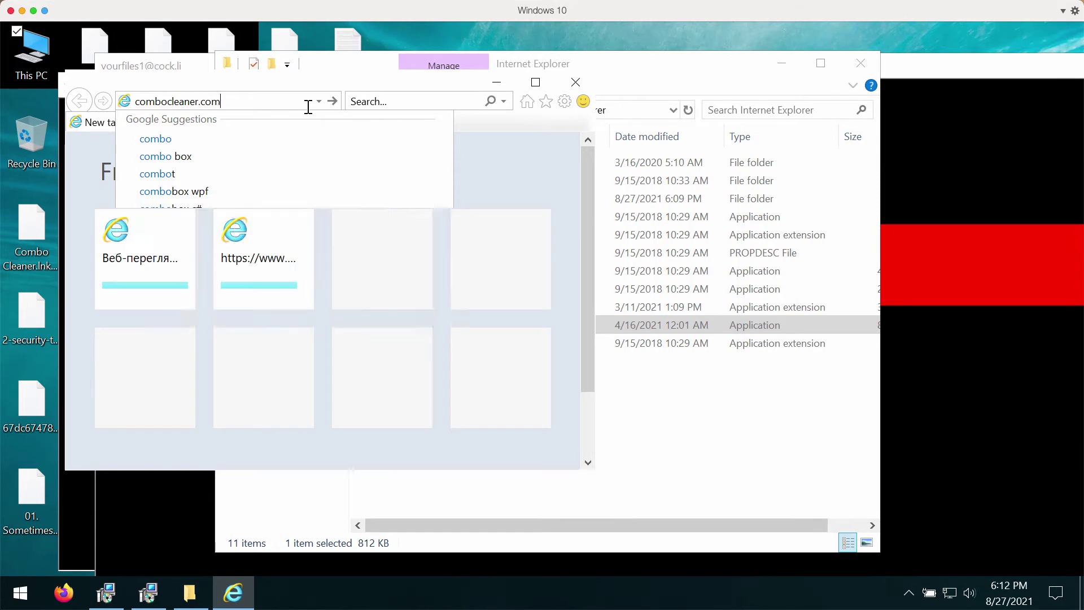
key("Return")
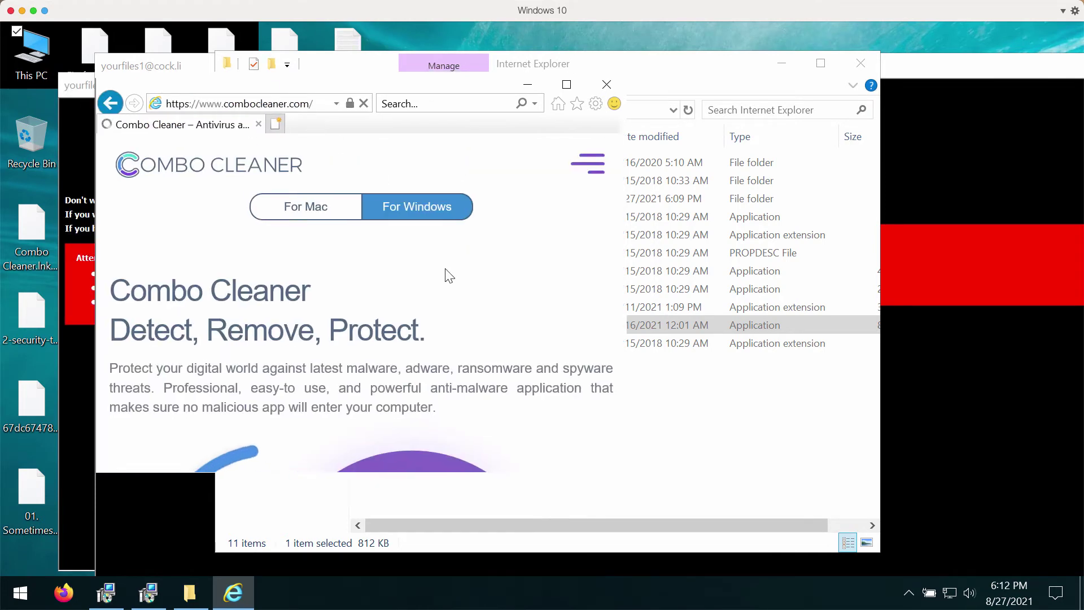
scroll(559, 249, "down", 5)
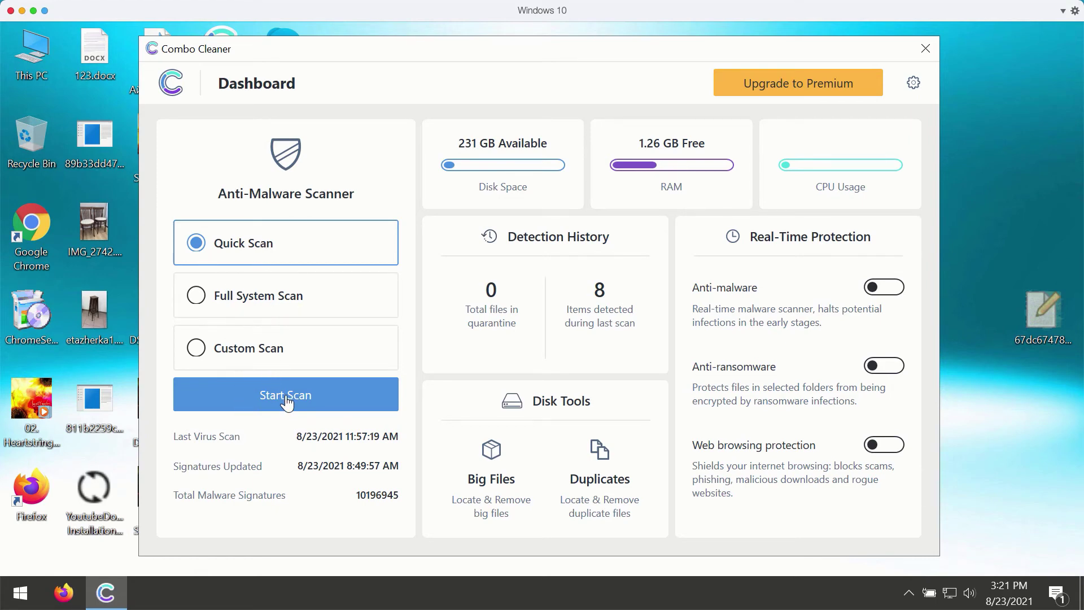
Start the Quick Scan, then go back to the Dashboard while it runs.
left_click(288, 400)
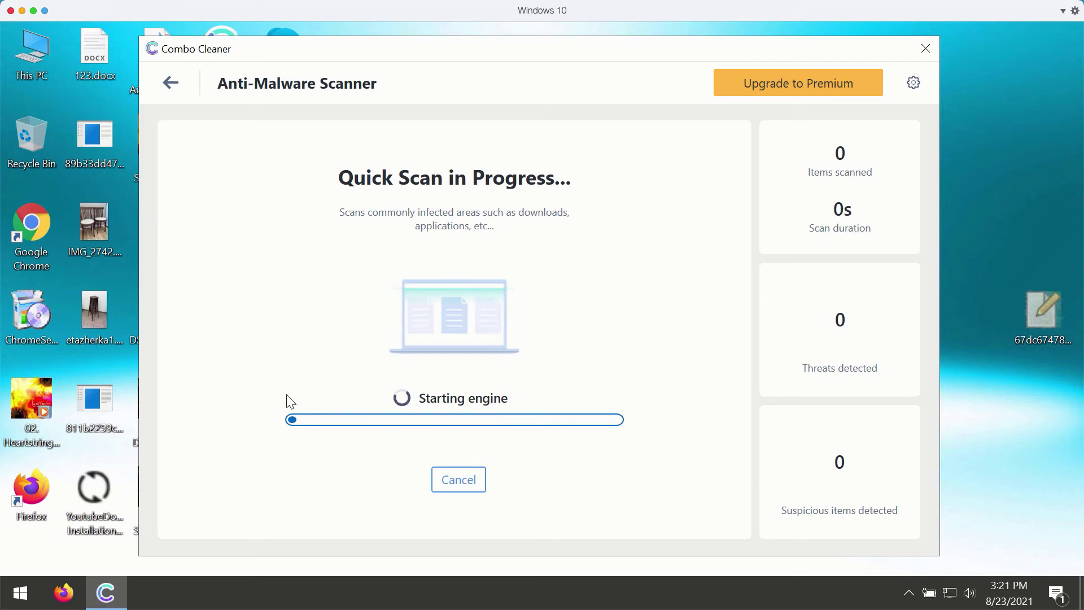
left_click(171, 83)
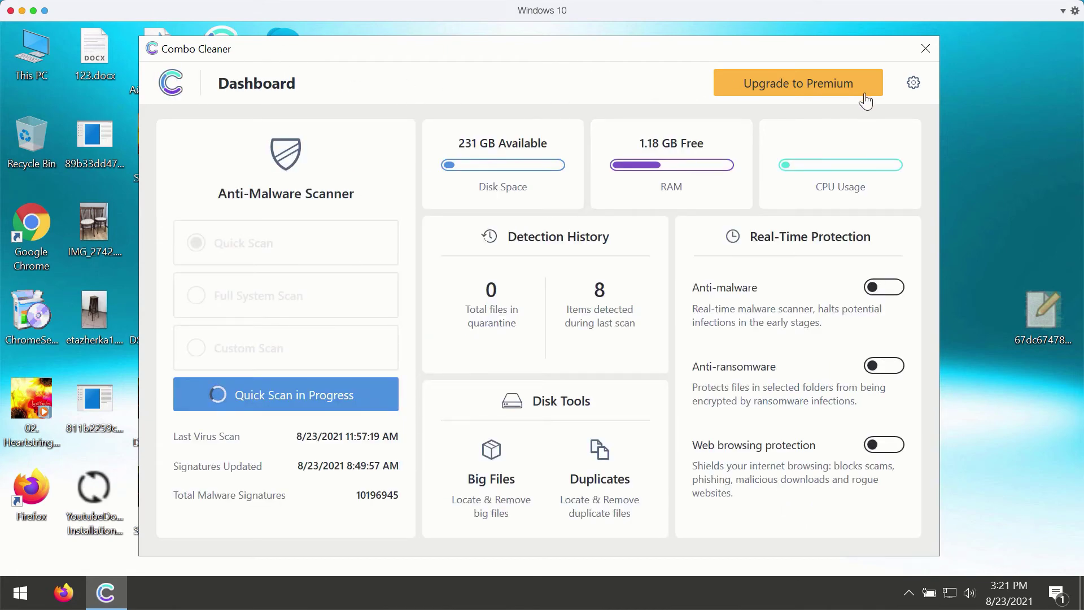
Open Combo Cleaner Settings to the Anti-Ransomware section.
left_click(914, 85)
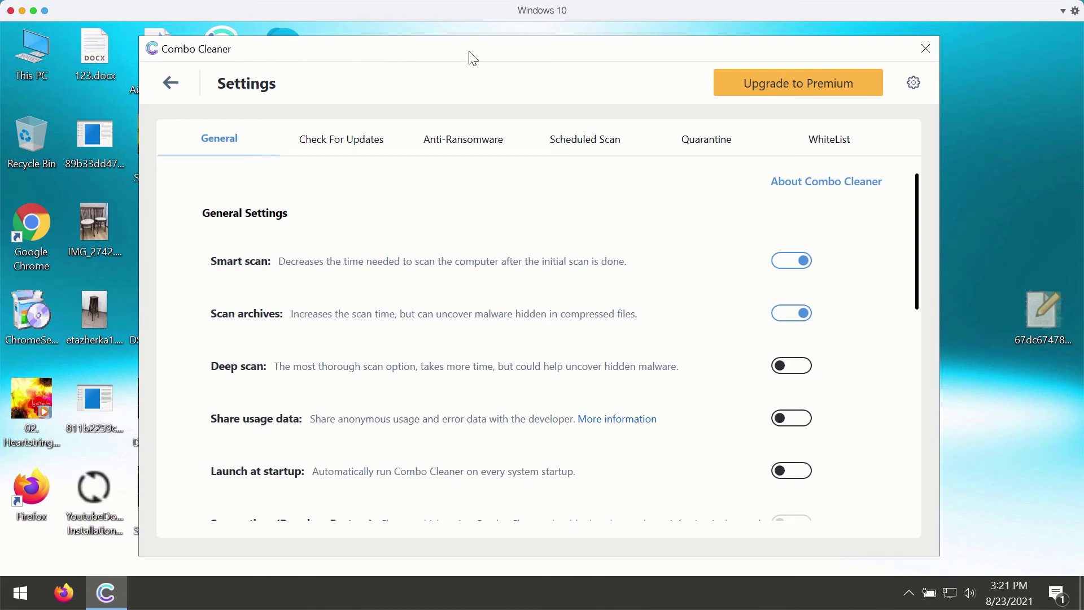
left_click(462, 146)
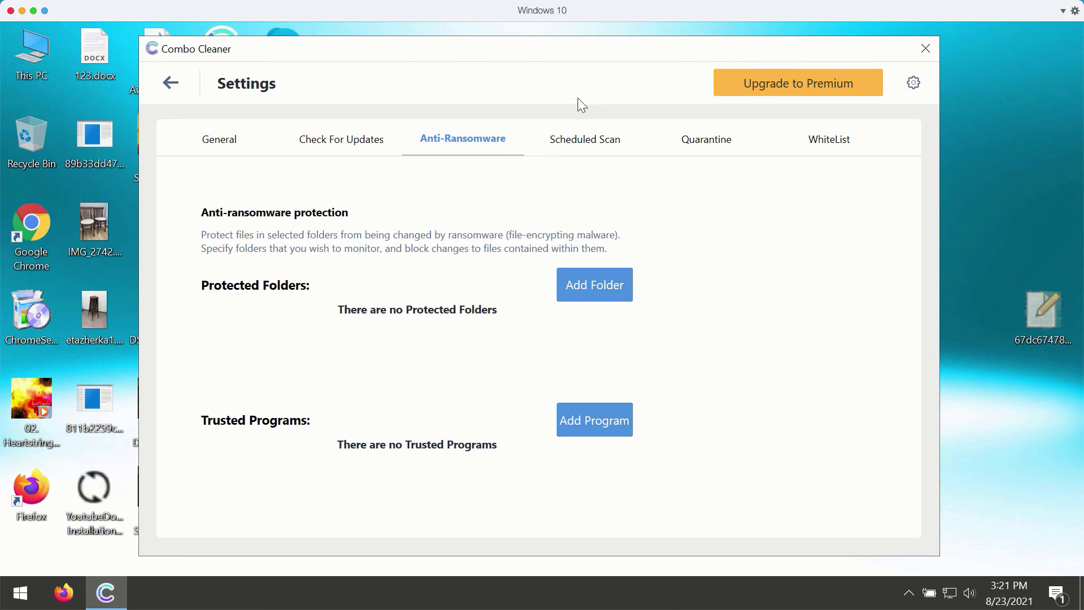
Open the running Quick Scan's progress, cancel it and confirm with Yes.
left_click(167, 84)
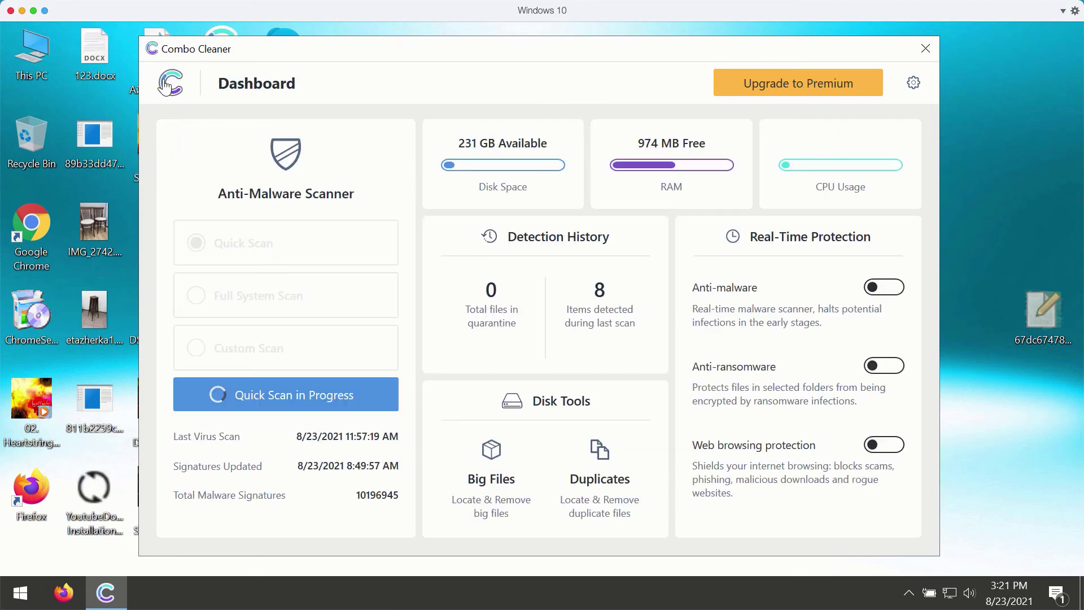
left_click(331, 394)
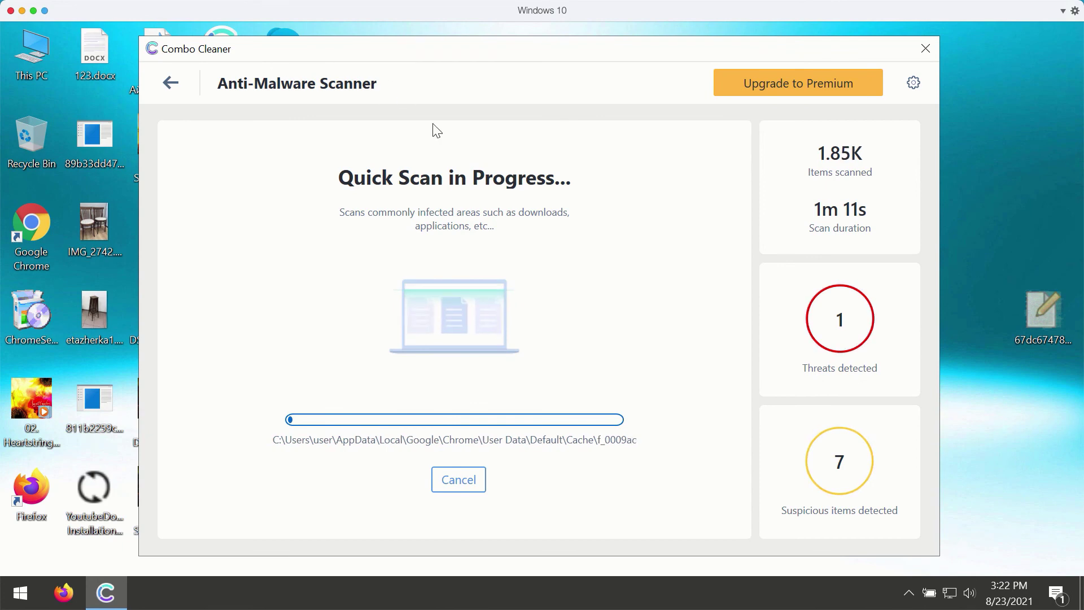
left_click(476, 485)
left_click(506, 395)
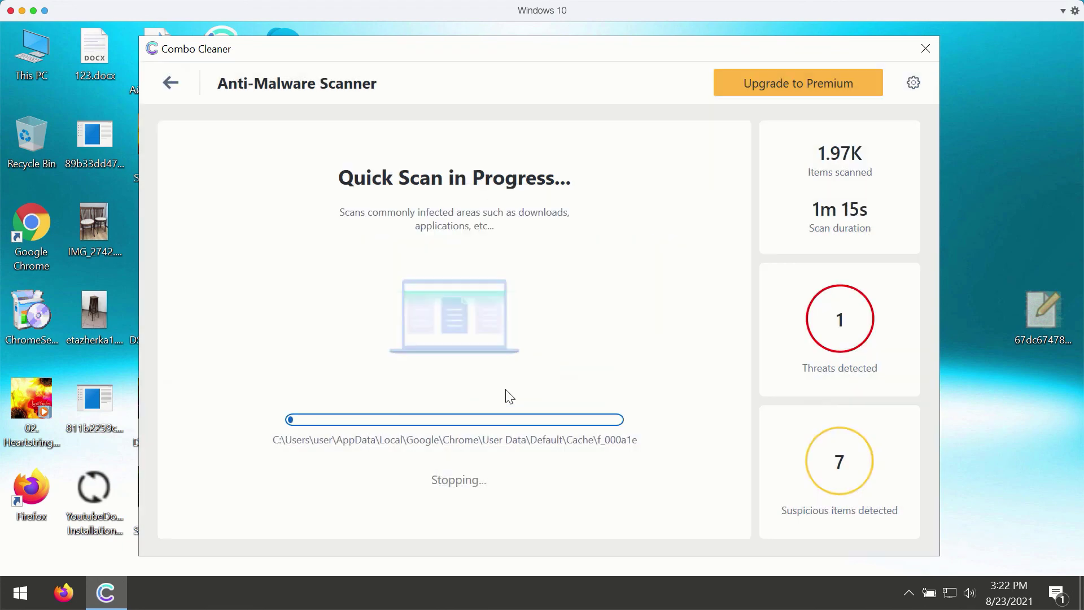